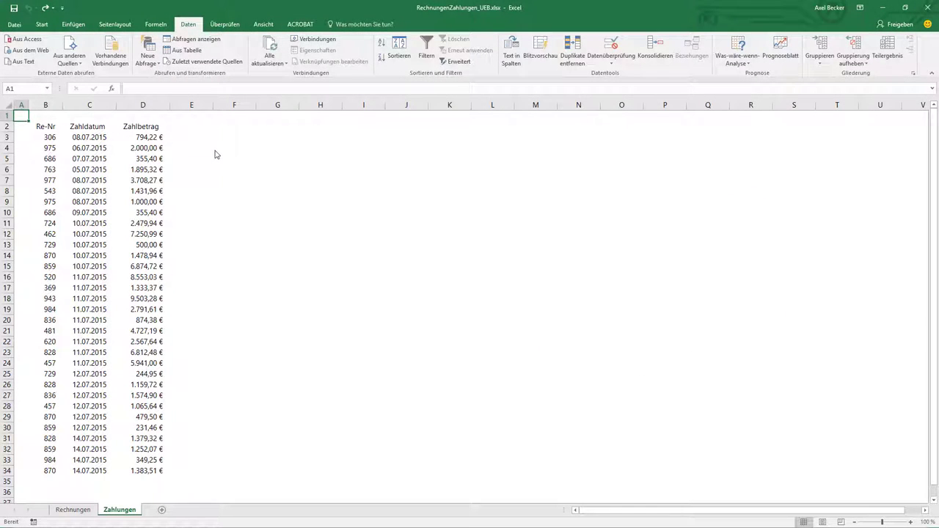
# Convert the payment list and the invoice list into formatted Excel tables
pyautogui.hotkey('ctrl', 't')
pyautogui.click(340, 265)
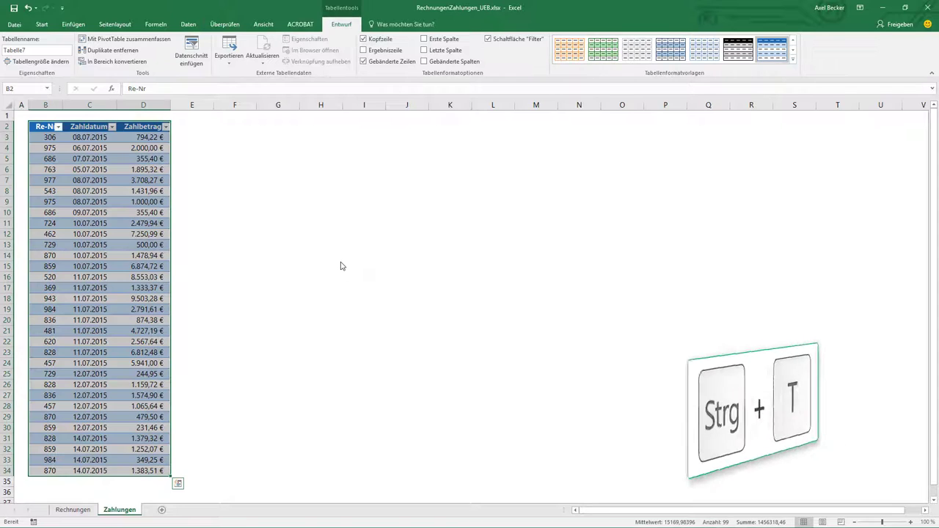
pyautogui.click(74, 510)
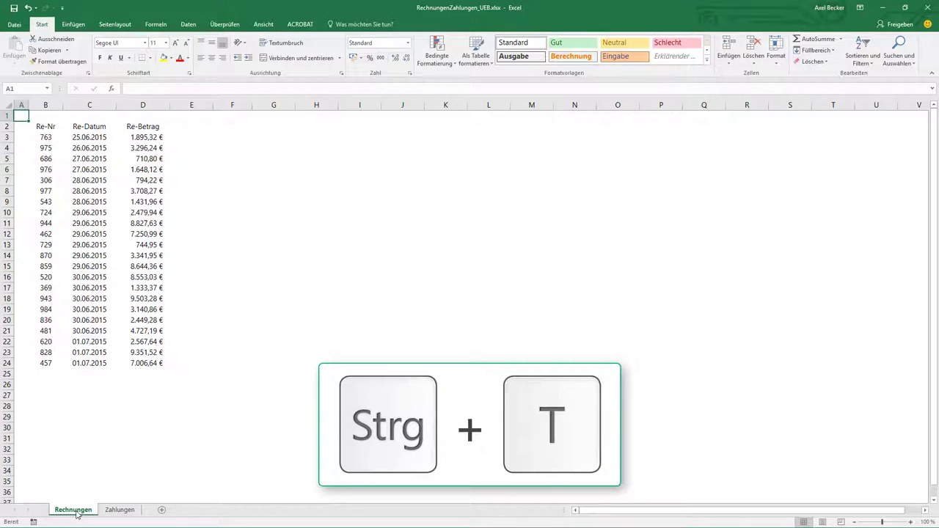
pyautogui.hotkey('ctrl', 't')
pyautogui.click(348, 270)
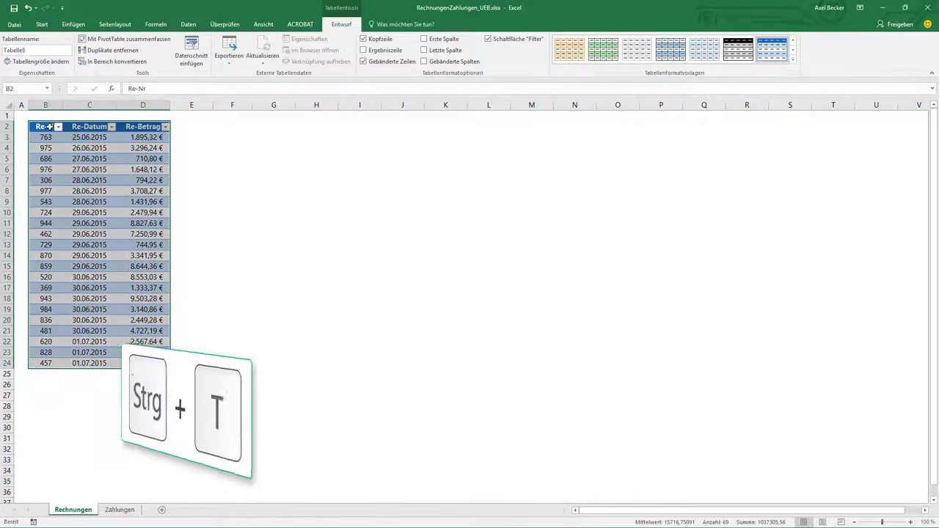
# Name the invoice table Rechnungen and the payment table Zahlungen
pyautogui.click(34, 52)
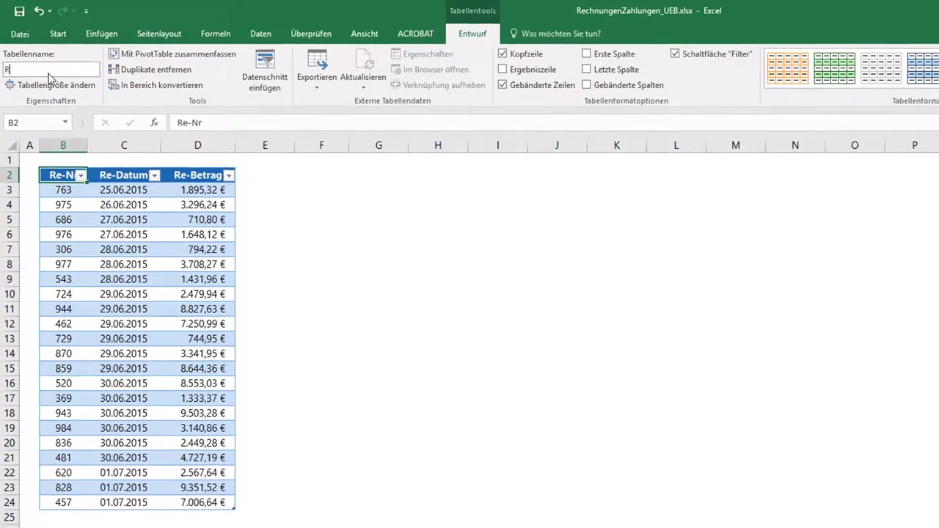
pyautogui.write('Rechnungen')
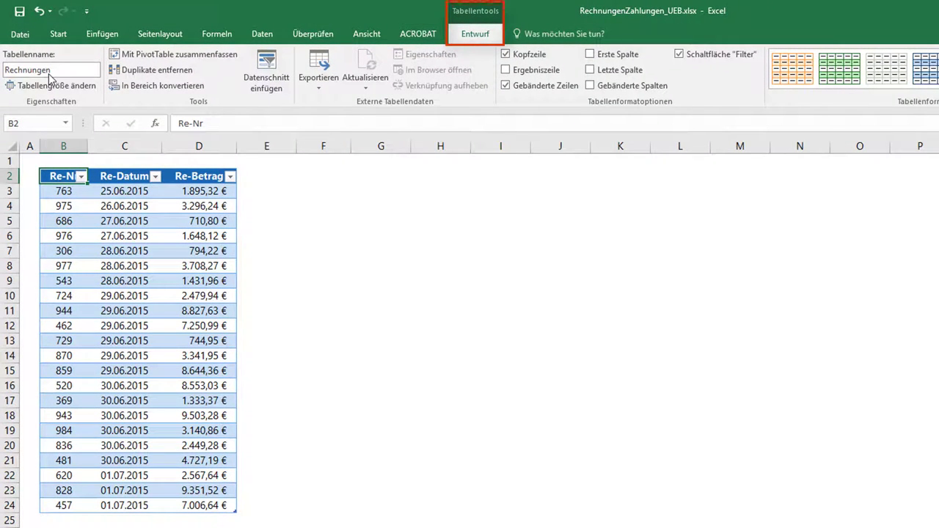
pyautogui.hotkey('ctrl', 'pagedown')
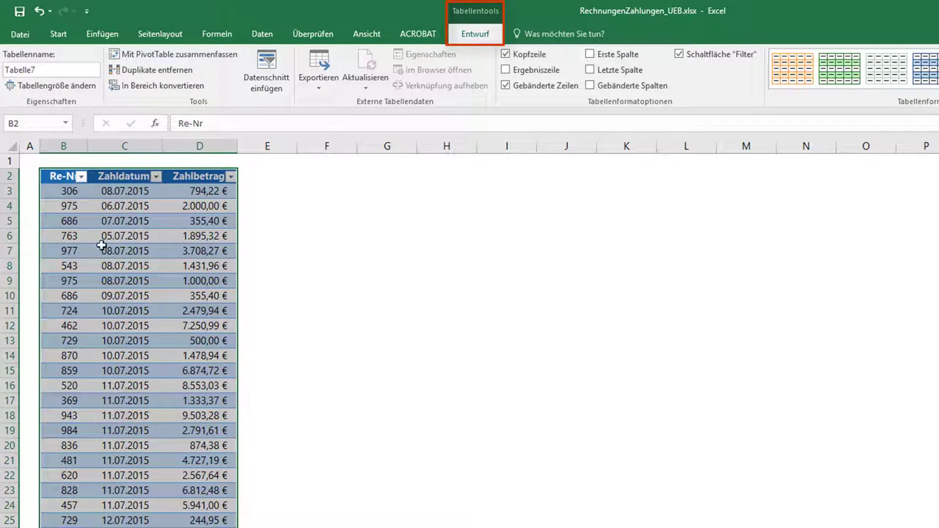
pyautogui.click(50, 70)
pyautogui.write('Zahl')
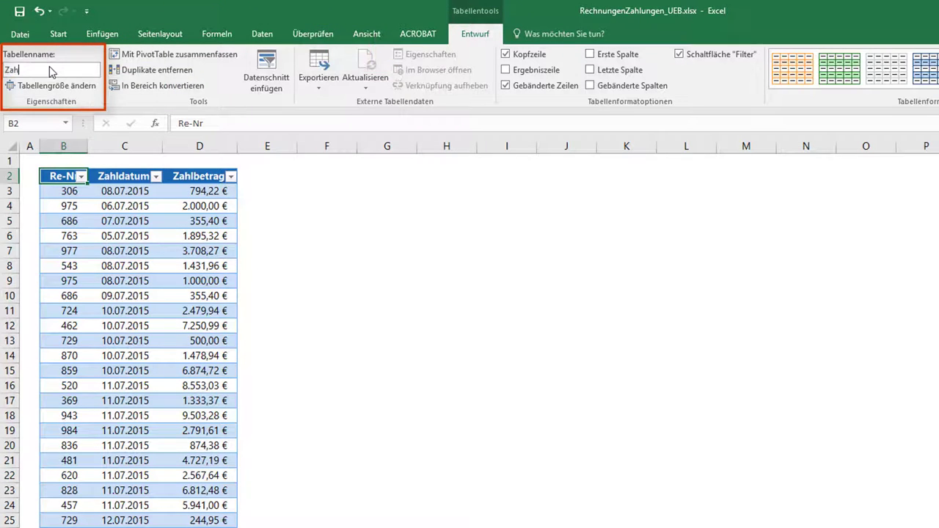
pyautogui.write('ungen')
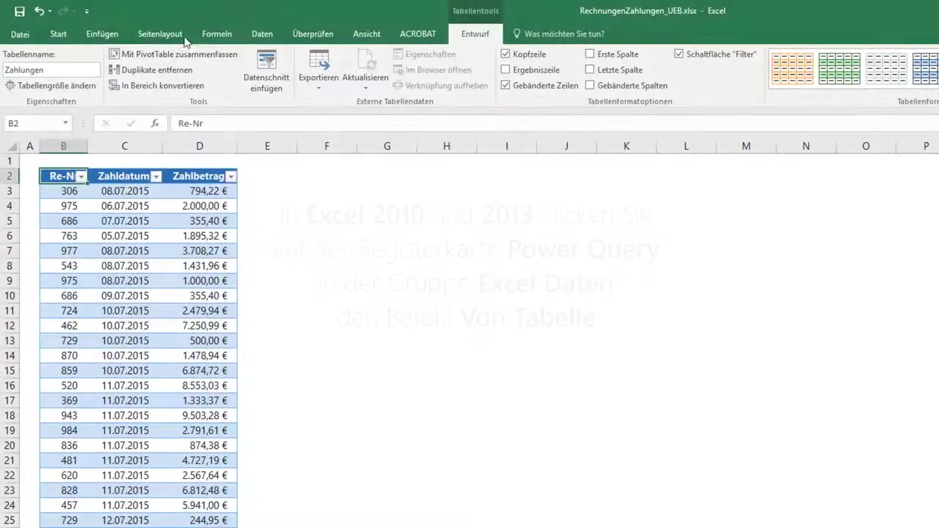
# Load the Zahlungen table into Power Query as a connection-only query
pyautogui.click(260, 34)
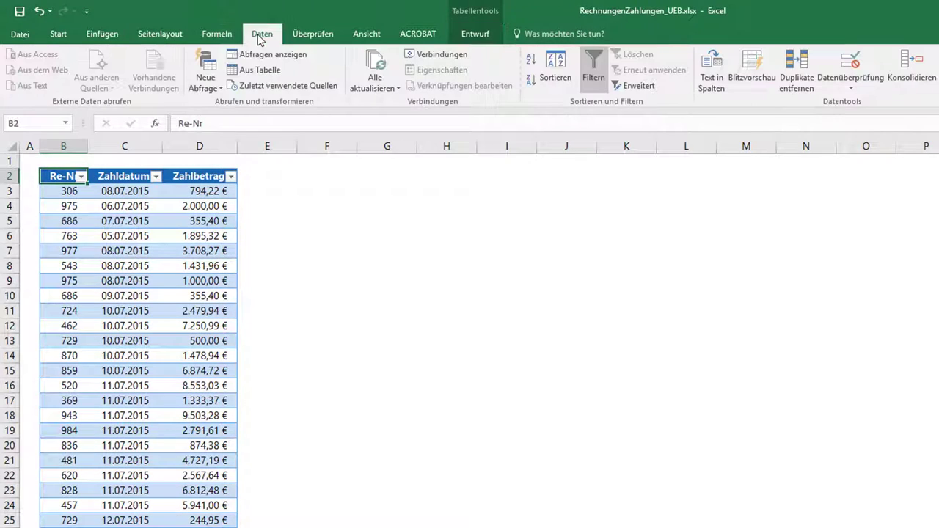
pyautogui.click(255, 73)
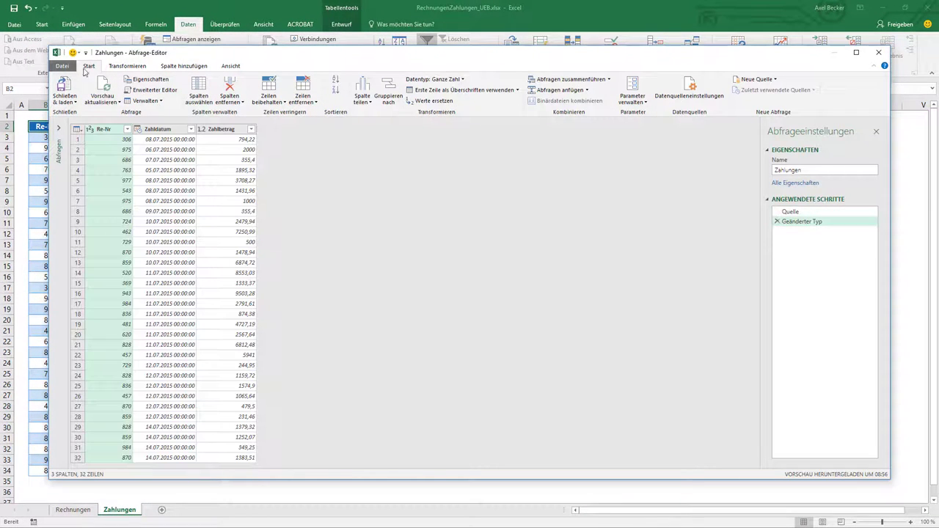
pyautogui.click(60, 67)
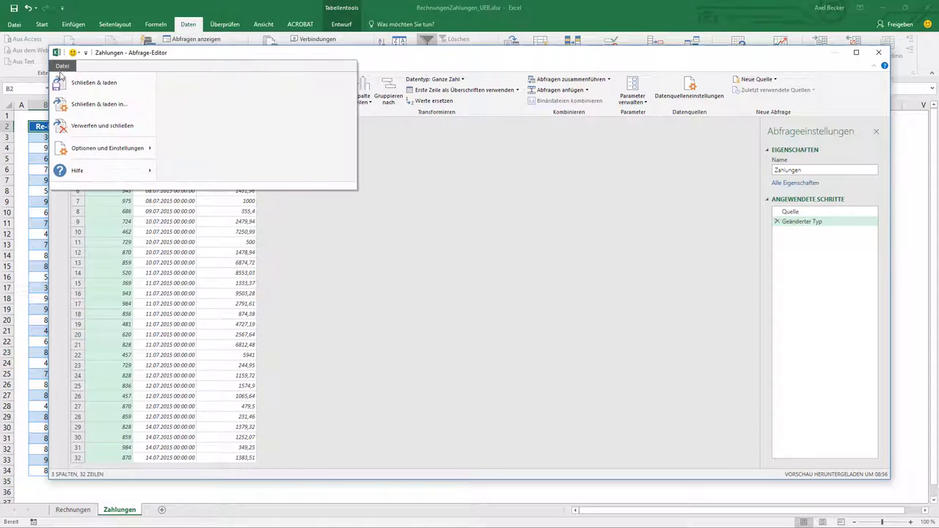
pyautogui.click(98, 104)
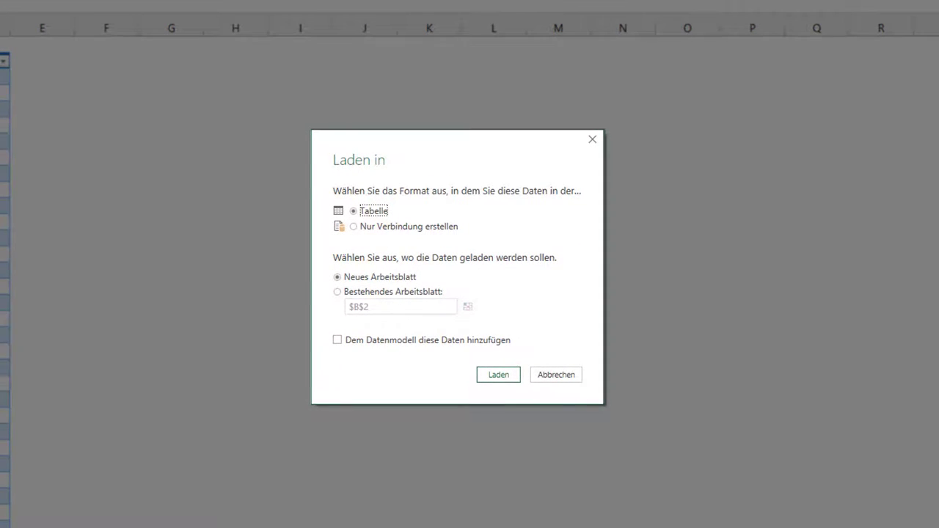
pyautogui.click(355, 227)
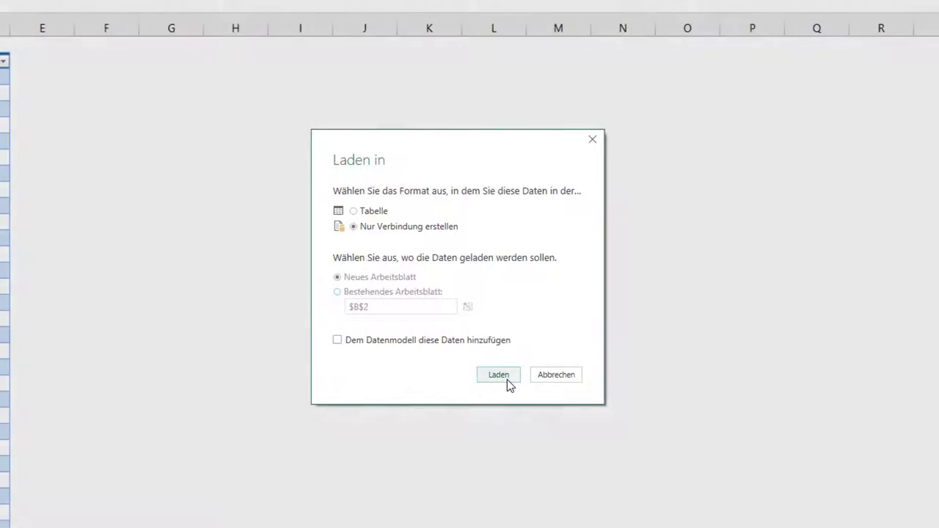
pyautogui.click(506, 379)
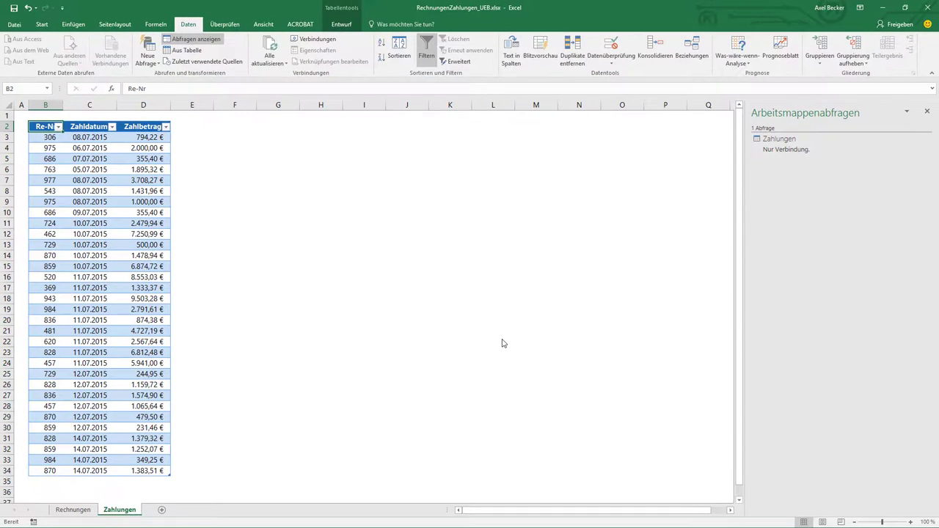
# Create a connection-only query from the Rechnungen table on the Rechnungen sheet
pyautogui.click(82, 511)
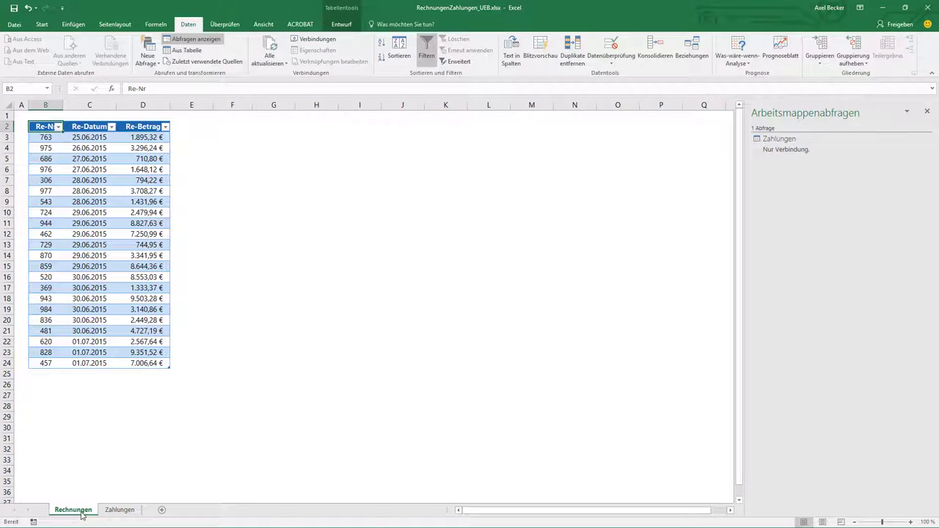
pyautogui.click(192, 50)
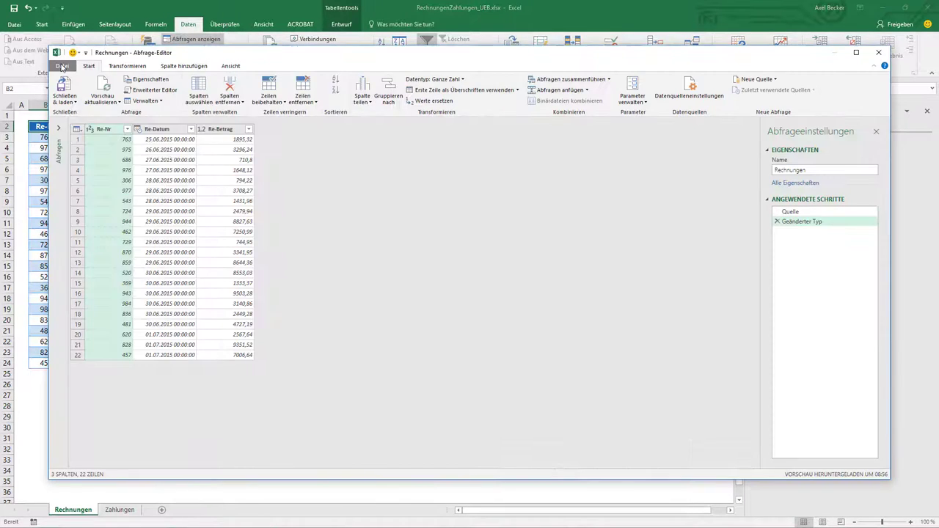
pyautogui.click(61, 66)
pyautogui.click(92, 101)
pyautogui.click(400, 232)
pyautogui.click(503, 338)
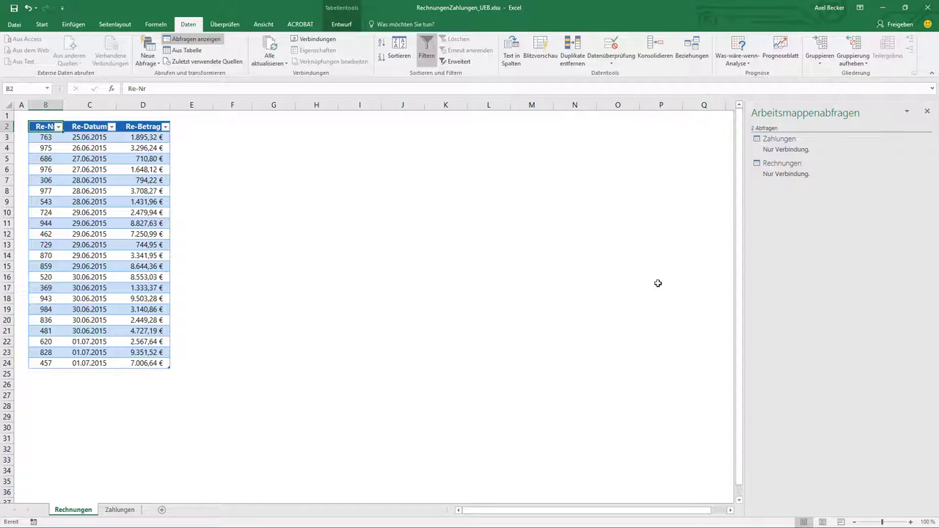
# Merge the Rechnungen query with Zahlungen, matching on Re-Nr in both tables
pyautogui.rightClick(785, 166)
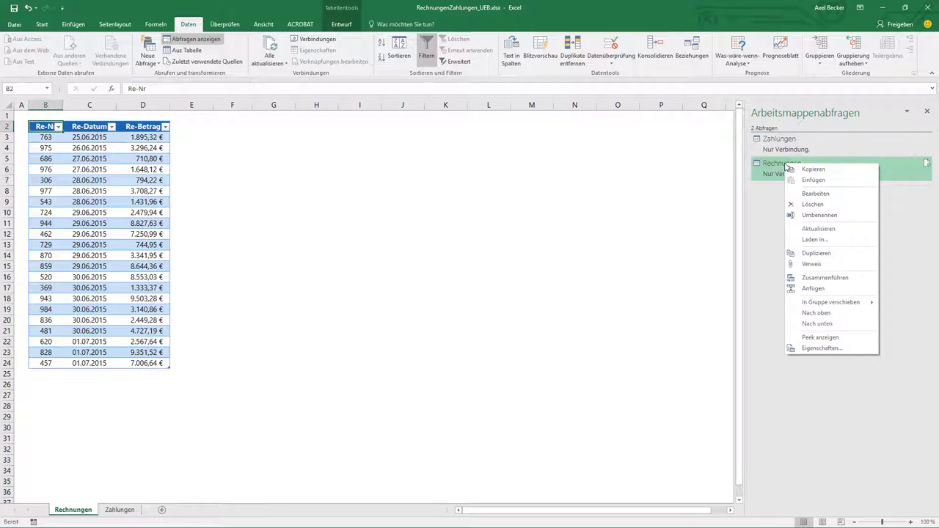
pyautogui.click(803, 281)
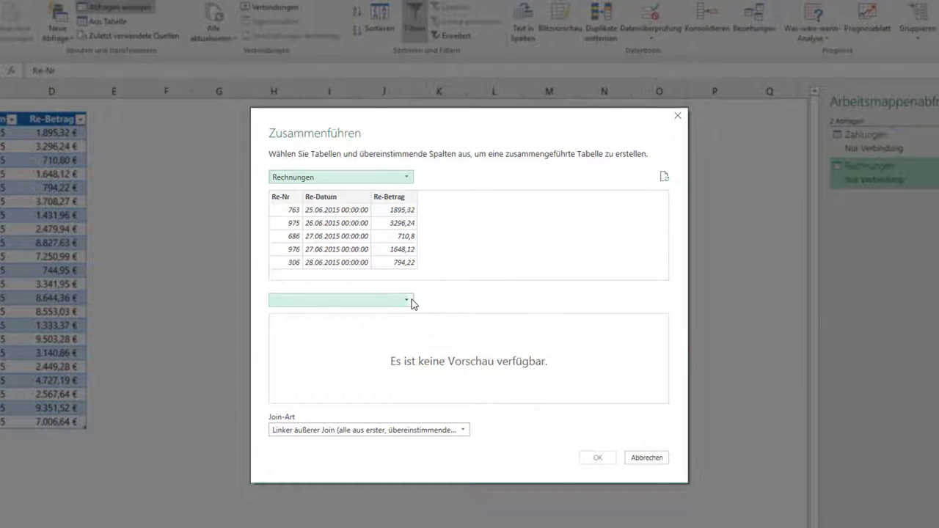
pyautogui.click(410, 300)
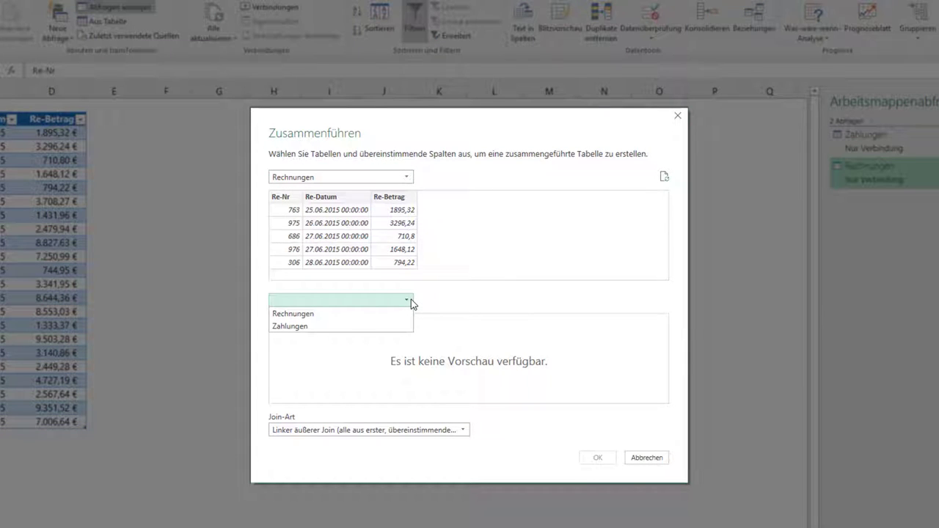
pyautogui.click(351, 326)
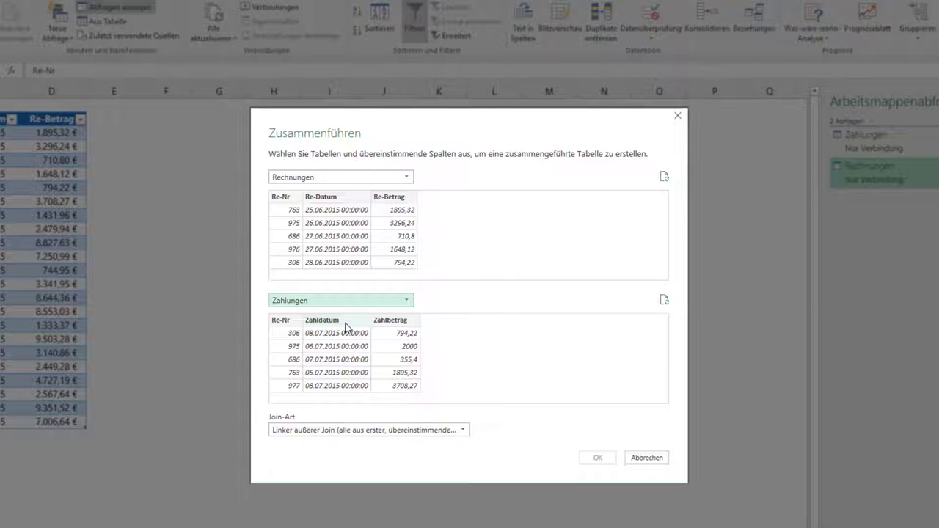
pyautogui.click(285, 321)
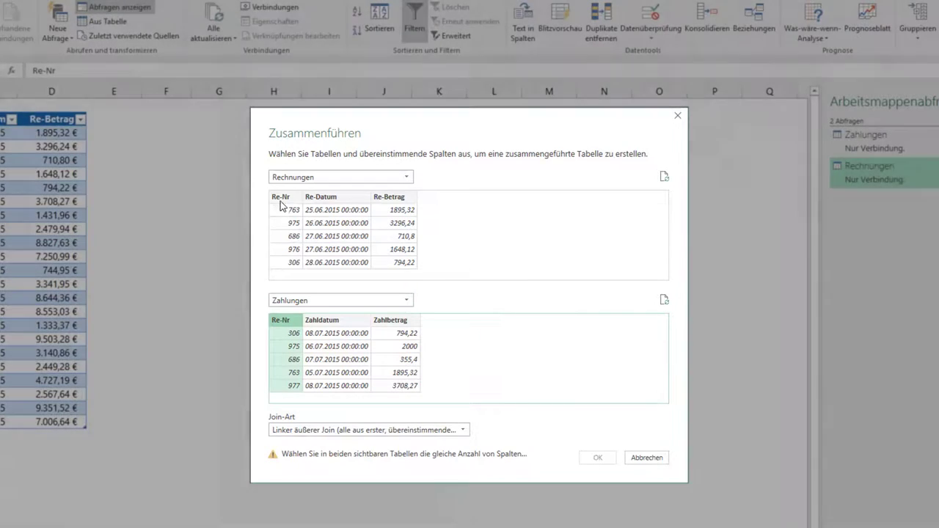
pyautogui.click(281, 200)
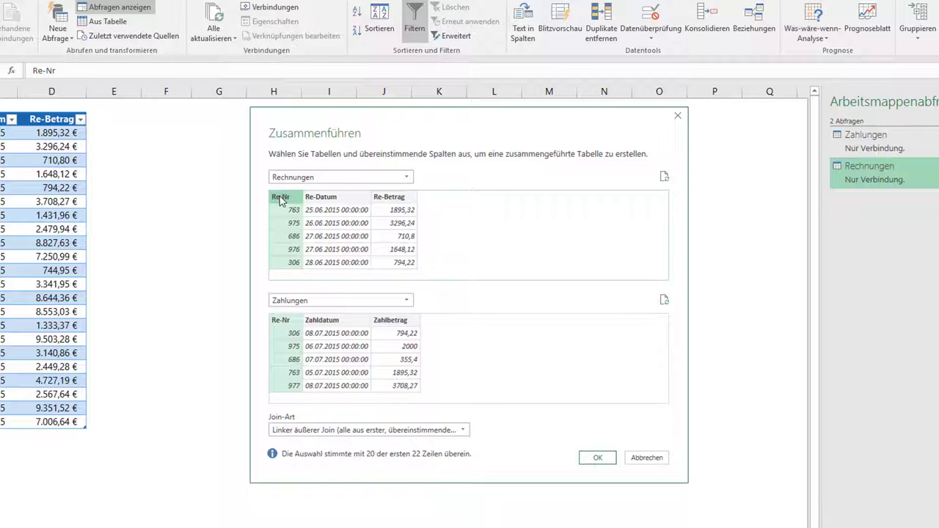
pyautogui.click(596, 458)
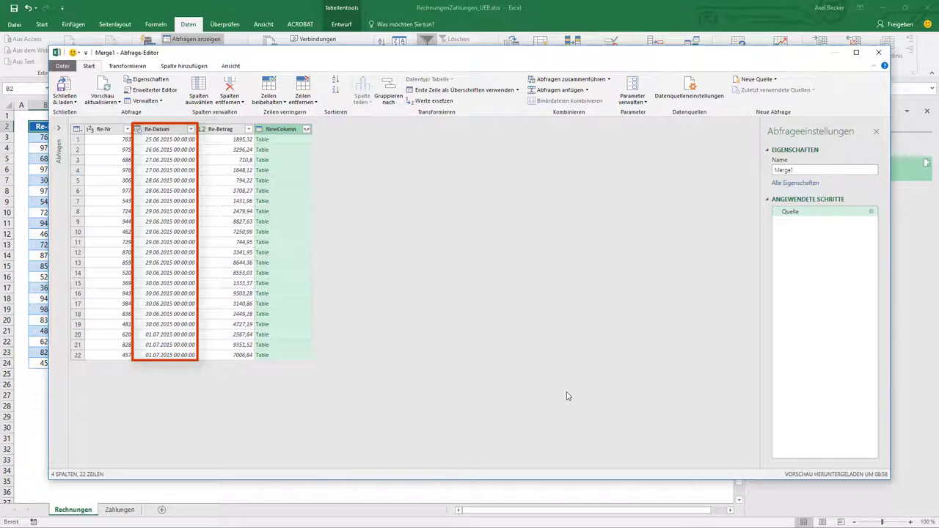
# Change the Merge1 query's Re-Datum column type to Datum
pyautogui.rightClick(160, 133)
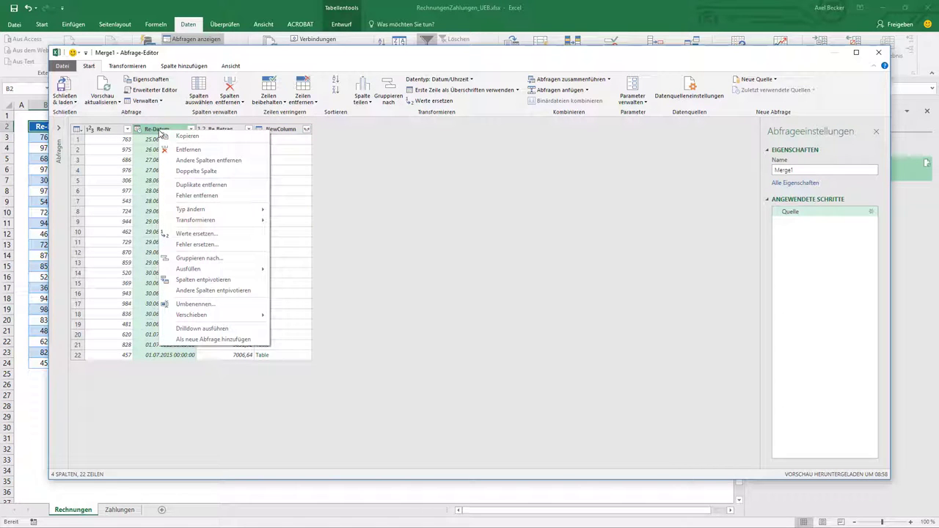
pyautogui.moveTo(183, 211)
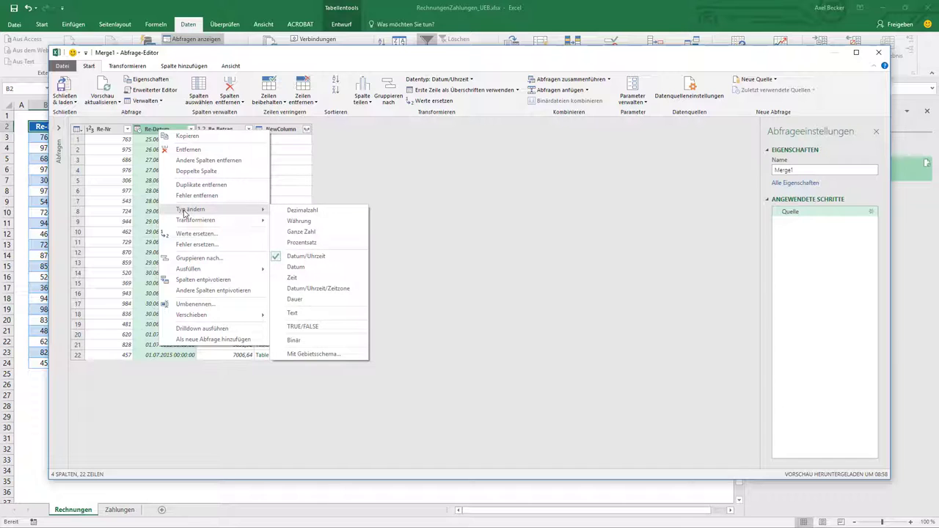
pyautogui.click(296, 267)
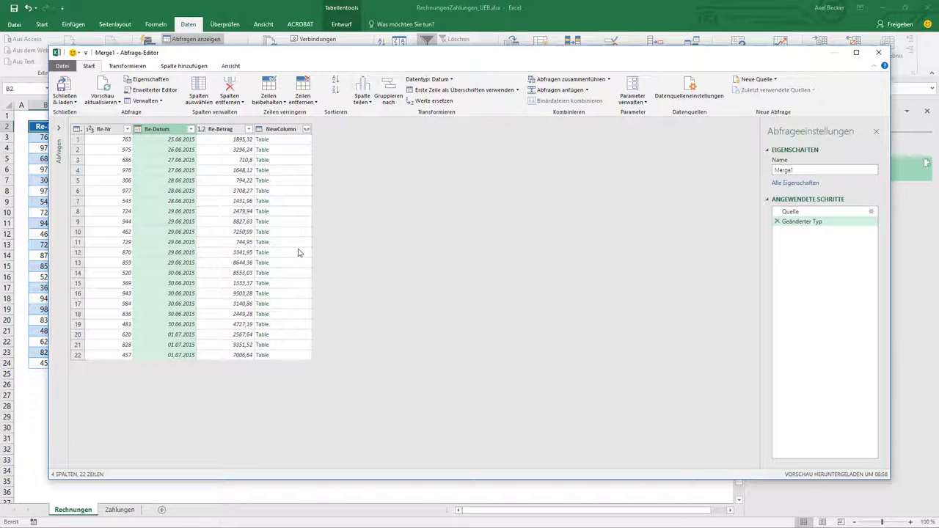
# Aggregate NewColumn into Summe von Zahlbetrag, without the original column-name prefix
pyautogui.click(307, 129)
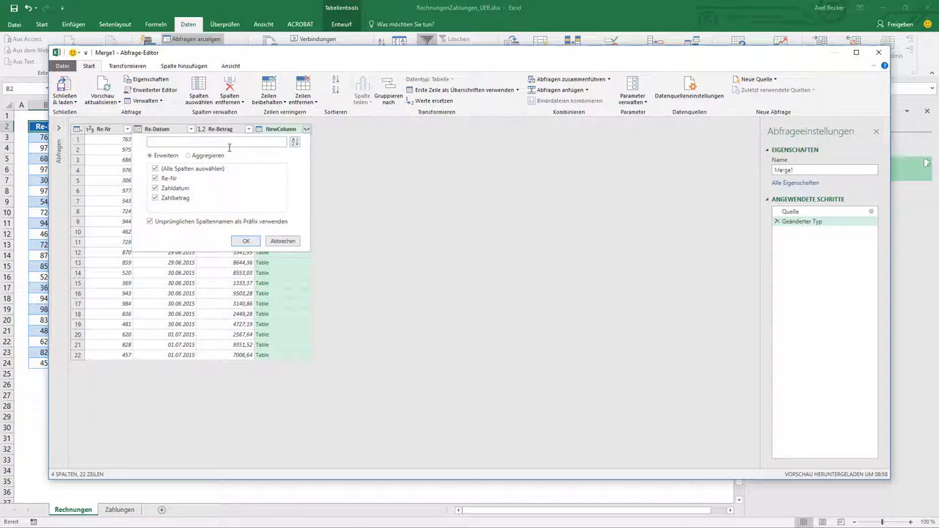
pyautogui.click(197, 157)
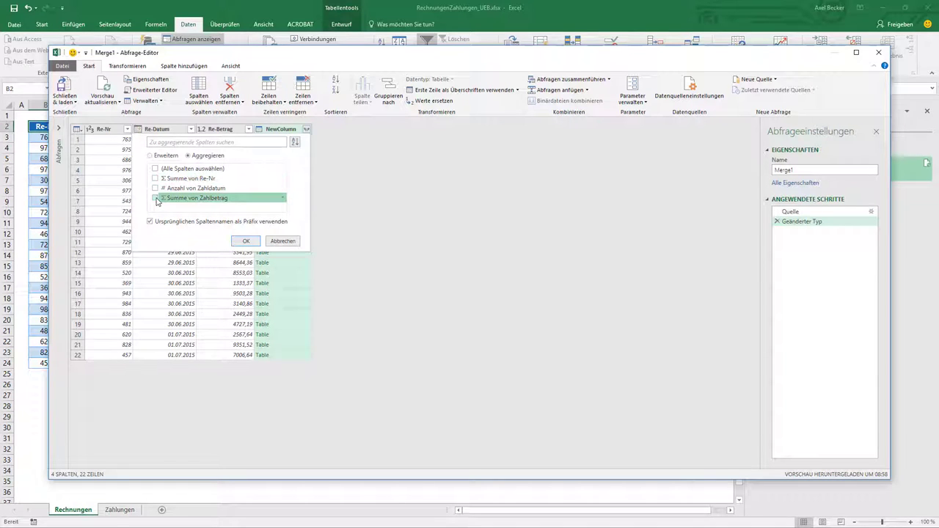
pyautogui.click(155, 198)
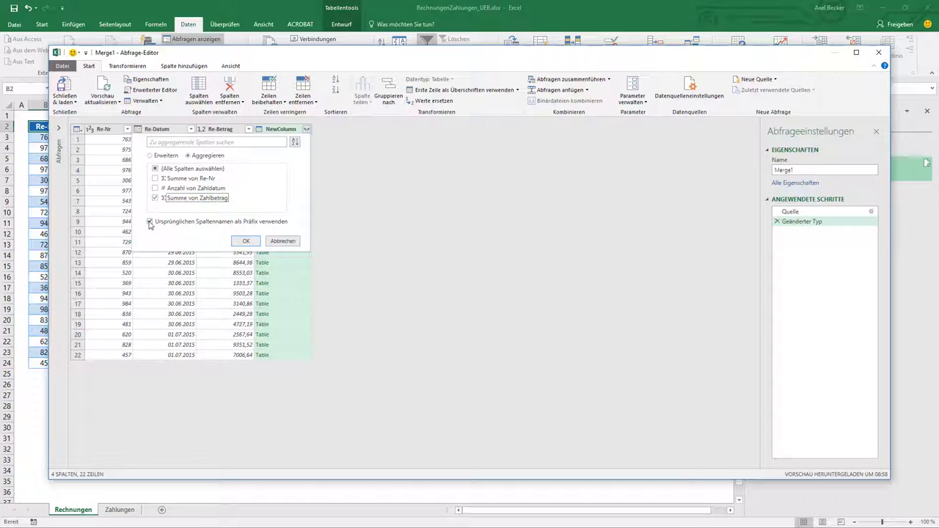
pyautogui.click(150, 221)
pyautogui.click(246, 242)
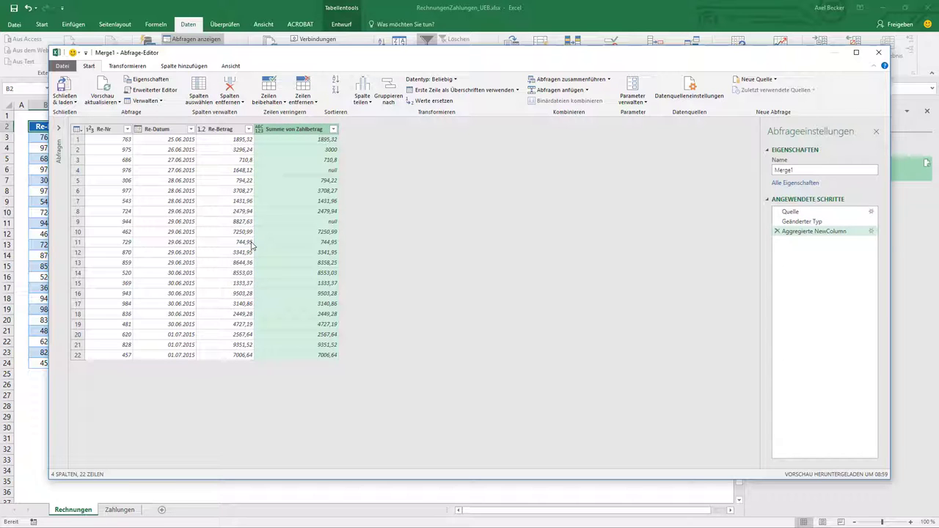
# Rename the Summe von Zahlbetrag column to Zahlbetrag
pyautogui.doubleClick(281, 132)
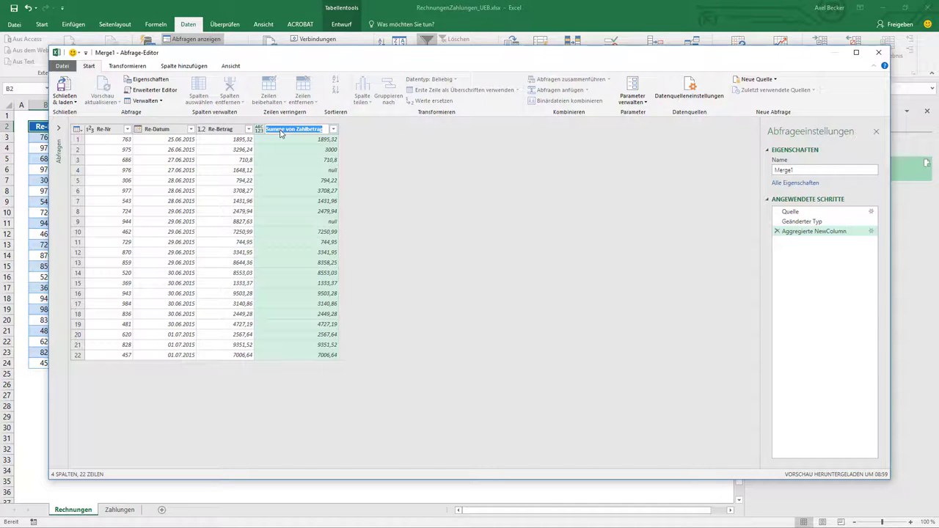
pyautogui.write('Zahlbetrag')
pyautogui.press('Return')
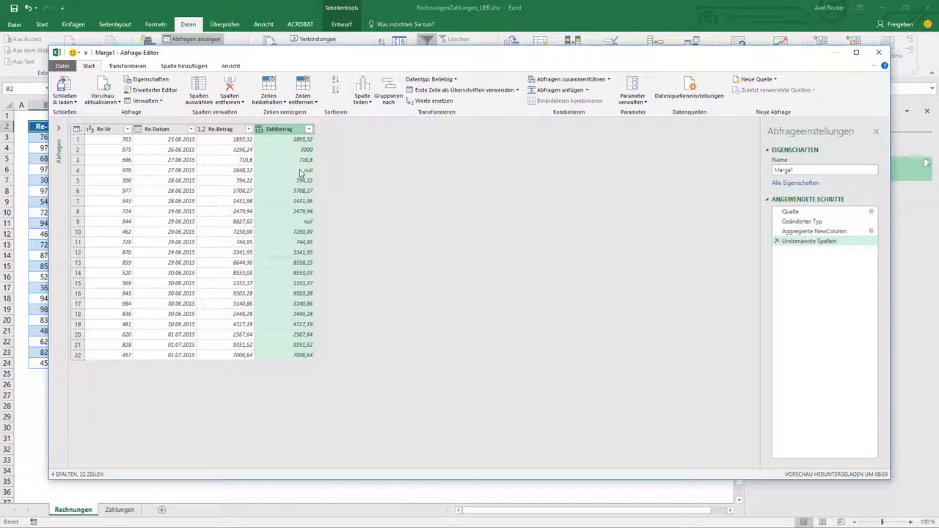
# Replace null values in the Zahlbetrag column with 0
pyautogui.rightClick(304, 171)
pyautogui.click(323, 201)
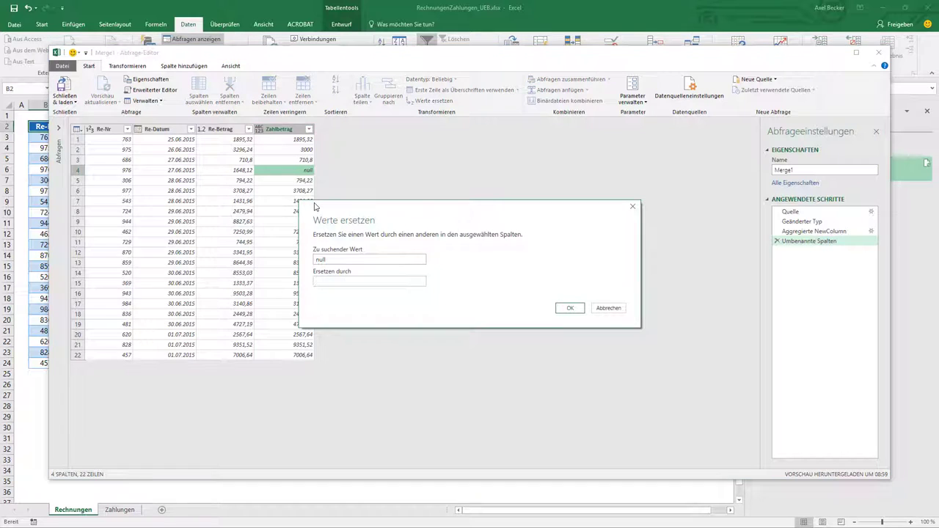
pyautogui.write('0')
pyautogui.click(569, 308)
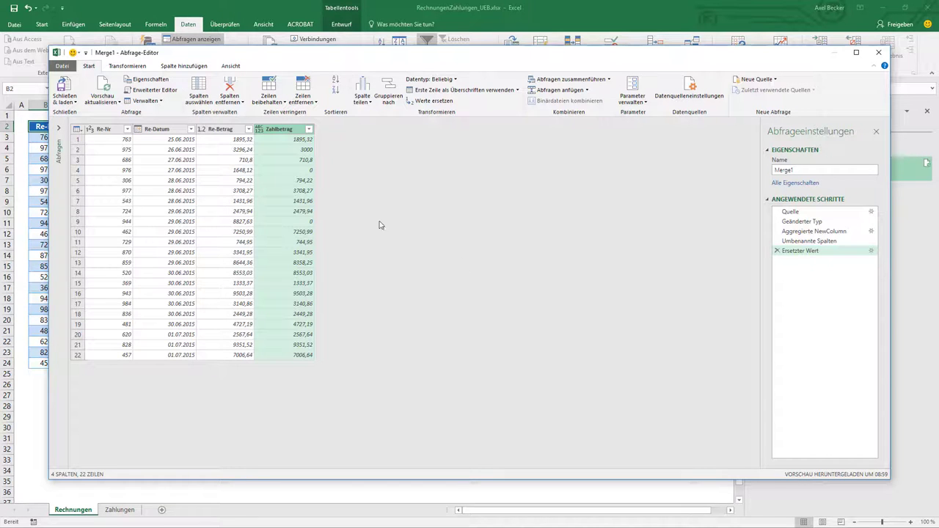
pyautogui.click(218, 132)
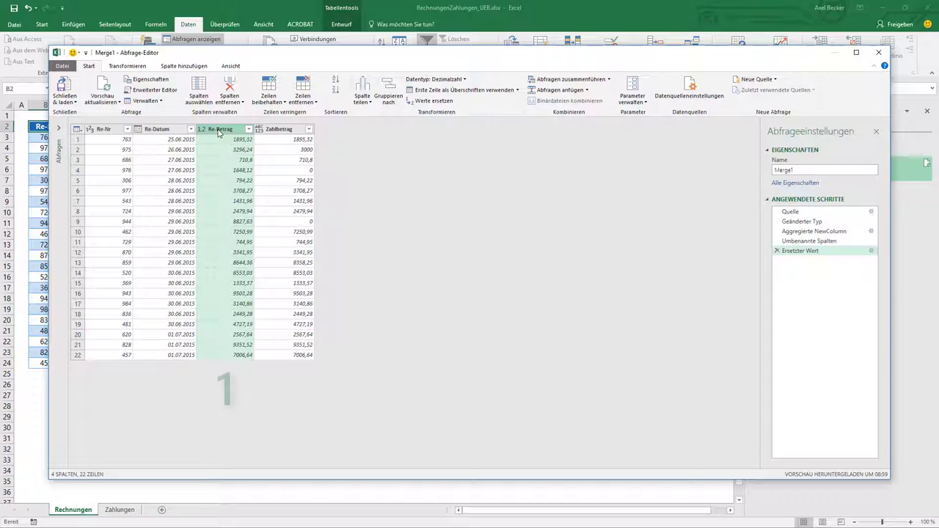
# Add a column named offen that subtracts Zahlbetrag from Re-Betrag
pyautogui.keyDown('ctrl'); pyautogui.click(280, 131); pyautogui.keyUp('ctrl')
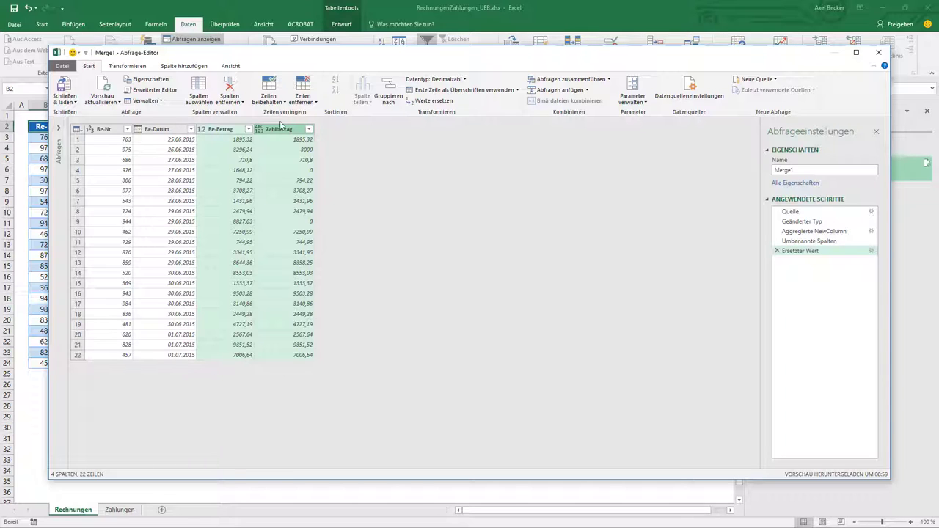
pyautogui.click(192, 68)
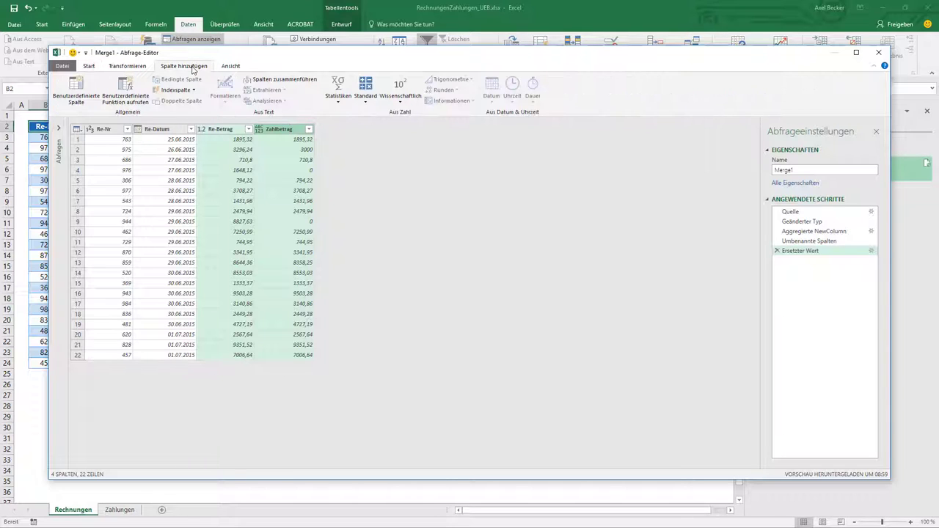
pyautogui.click(366, 101)
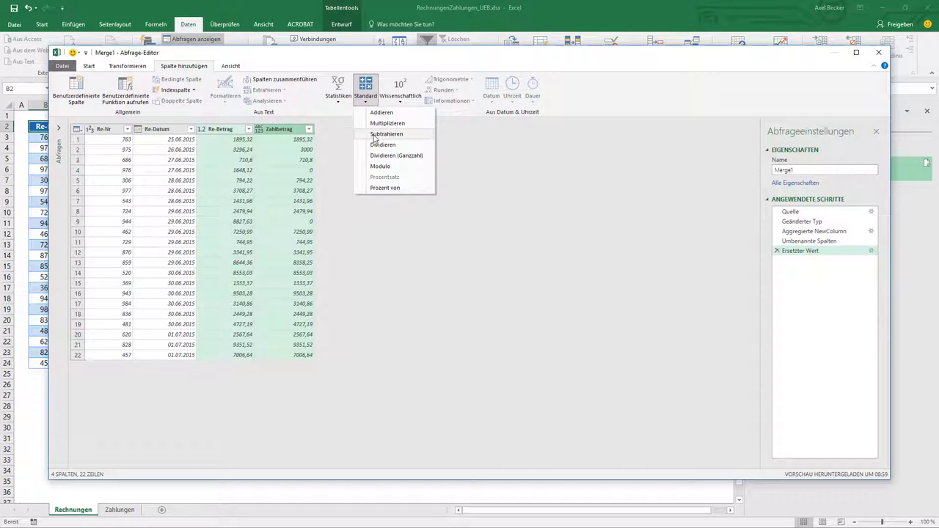
pyautogui.click(385, 133)
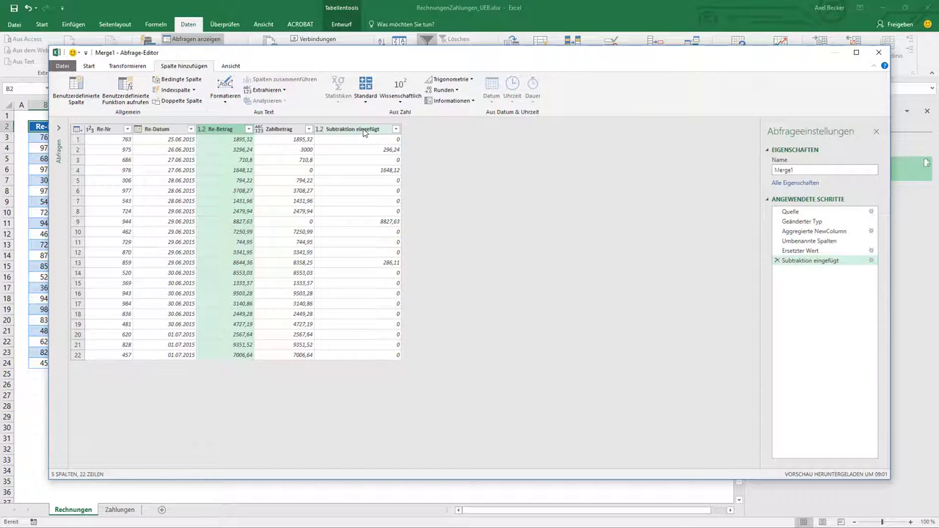
pyautogui.click(365, 130)
pyautogui.doubleClick(364, 129)
pyautogui.write('off')
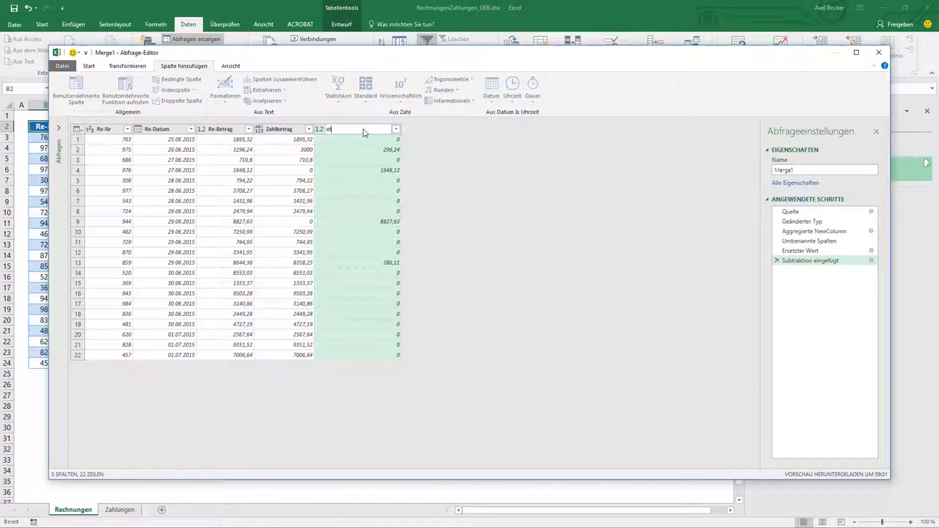
pyautogui.write('en')
pyautogui.press('Return')
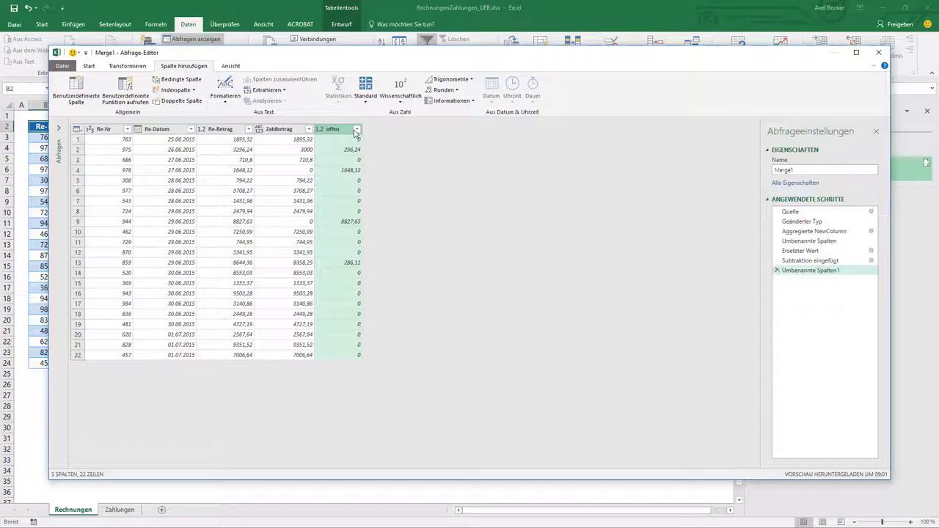
# Filter out rows where offen is 0, leaving four unpaid invoices
pyautogui.click(357, 130)
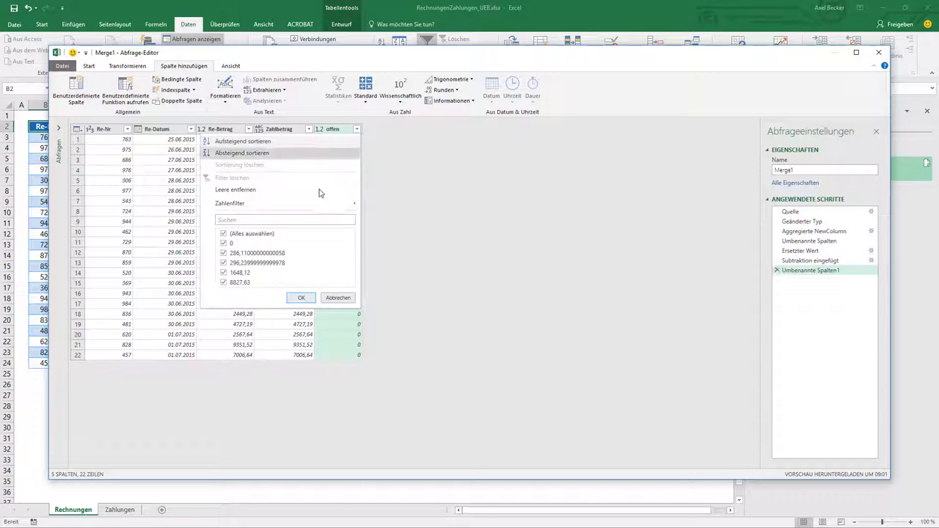
pyautogui.click(224, 243)
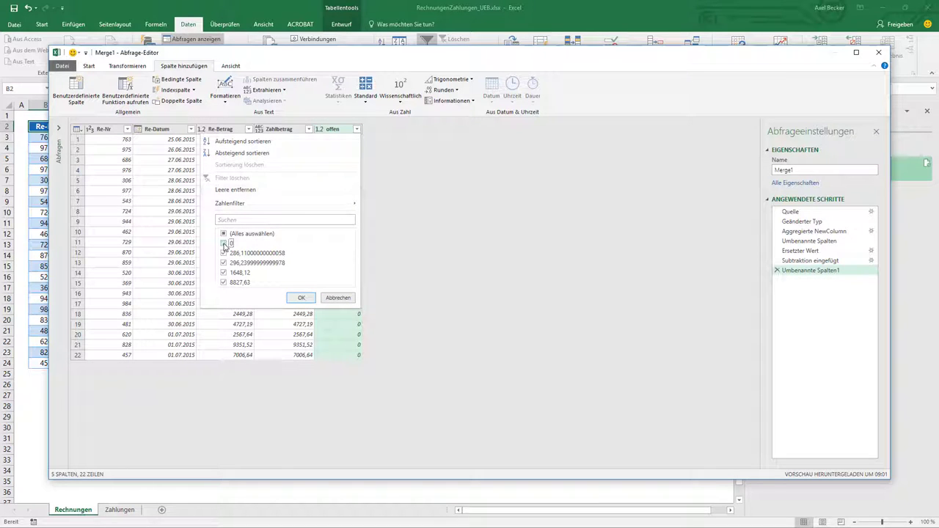
pyautogui.click(301, 298)
# Rename the query to Offene_Posten
pyautogui.doubleClick(775, 171)
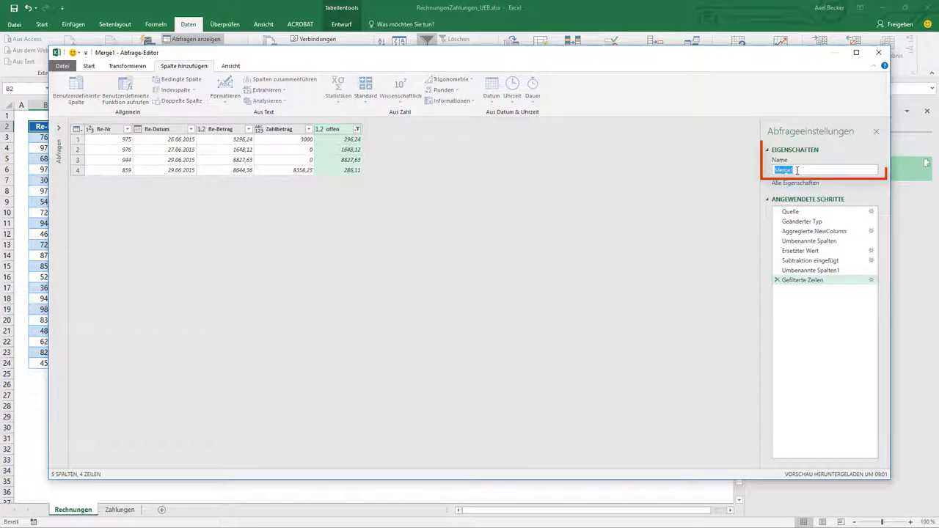
pyautogui.write('Offene')
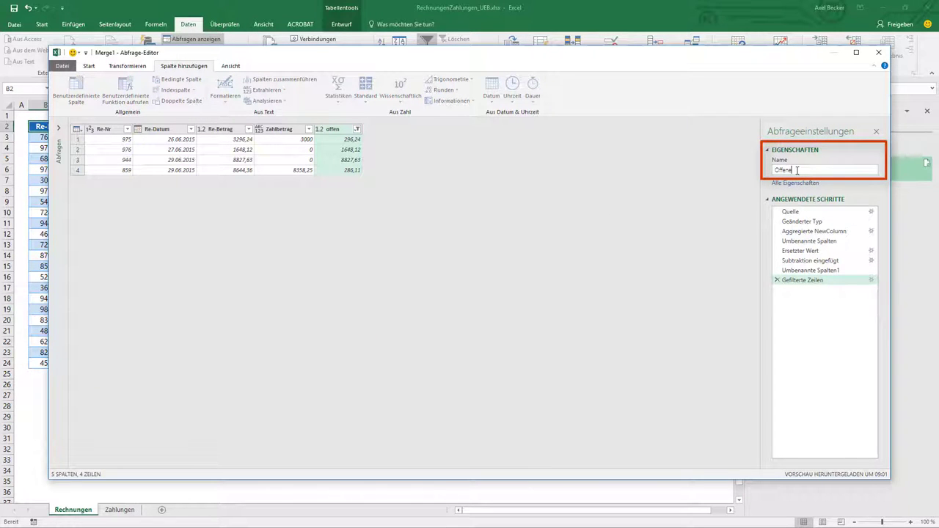
pyautogui.write('_Posten')
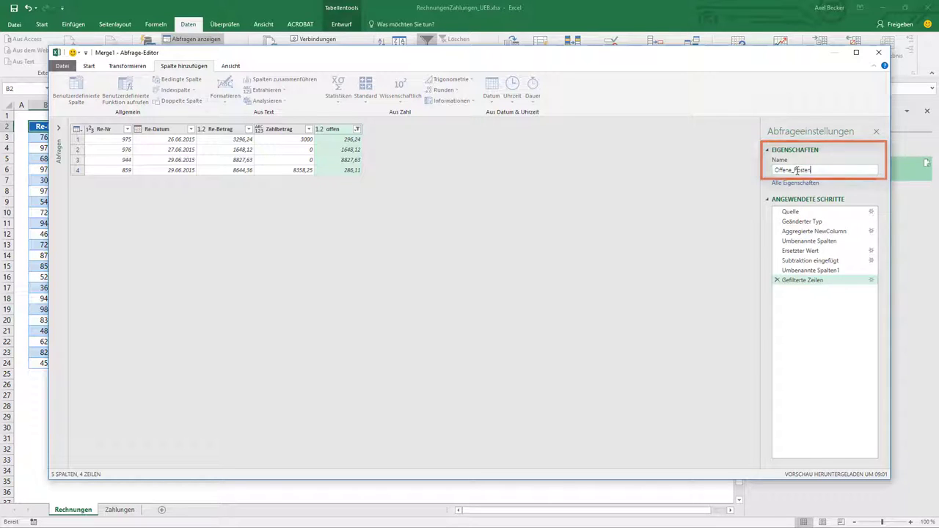
pyautogui.click(63, 66)
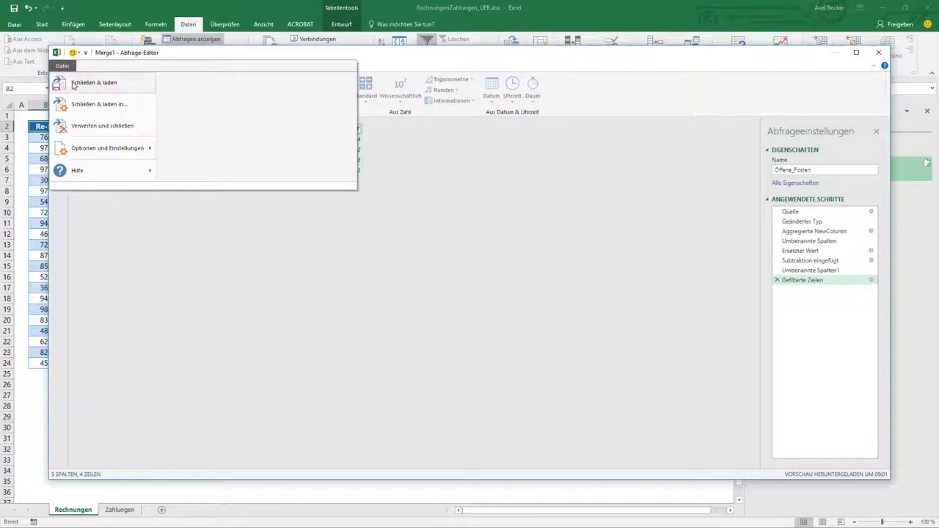
# Load the query to a new sheet named Offene Posten and add a total row (offen 11058)
pyautogui.click(73, 85)
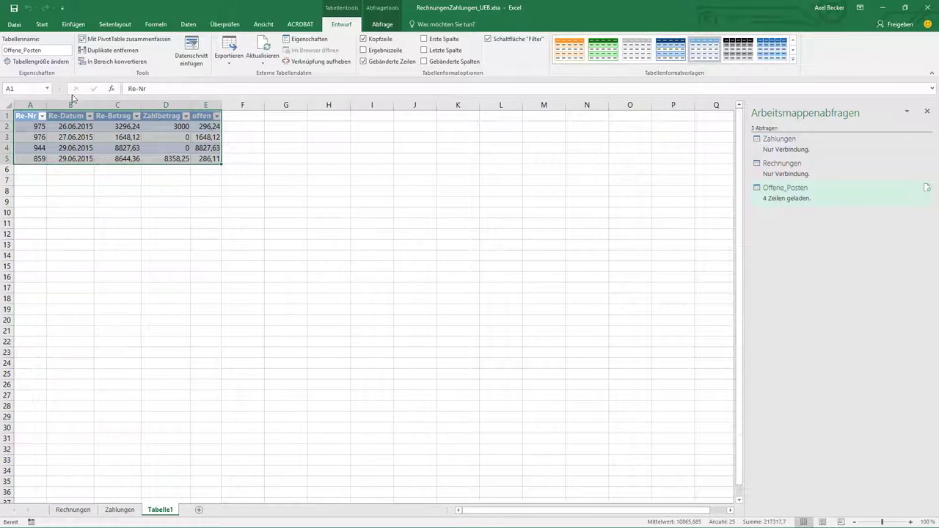
pyautogui.doubleClick(163, 509)
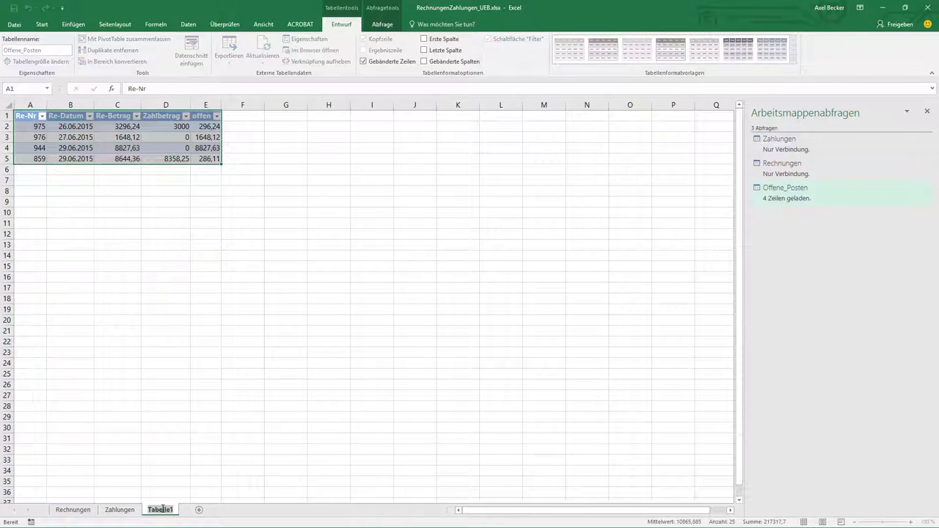
pyautogui.write('Off')
pyautogui.write('ene Pos')
pyautogui.write('ten')
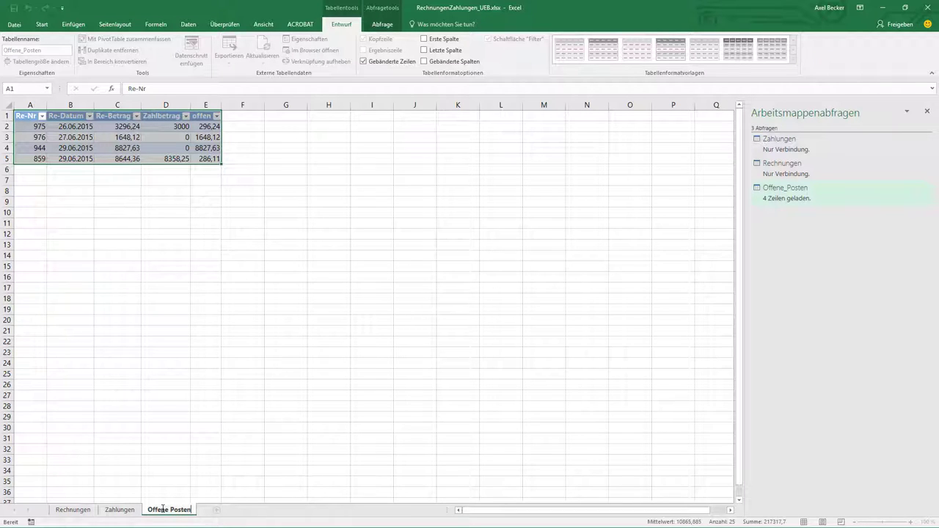
pyautogui.click(26, 118)
pyautogui.hotkey('ctrl', 'shift', 't')
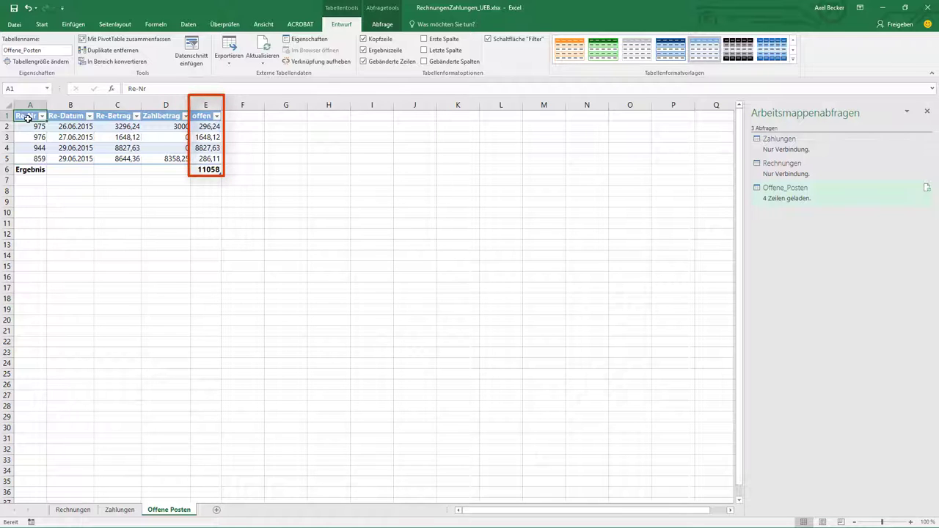
# Format column E ('offen') as Währung so amounts show in euros, totalling 11.058,10 €
pyautogui.click(203, 105)
pyautogui.rightClick(204, 121)
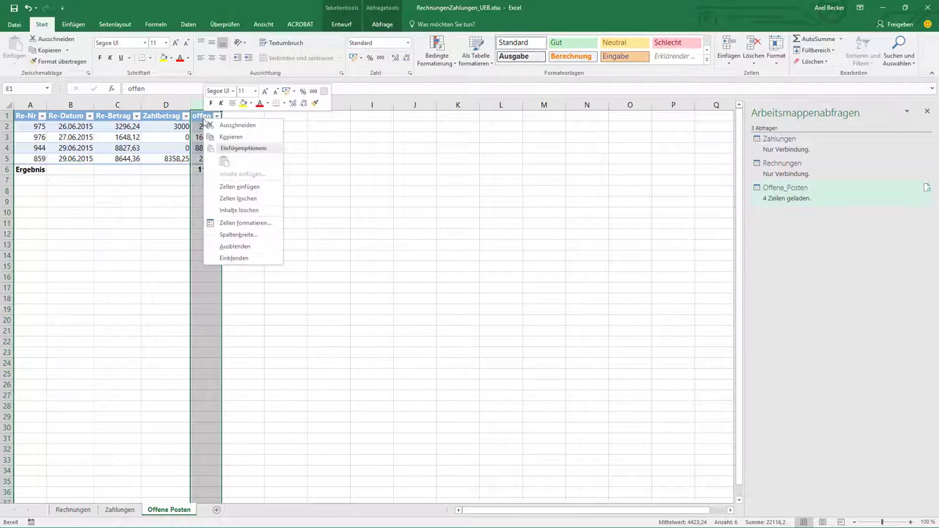
pyautogui.click(233, 223)
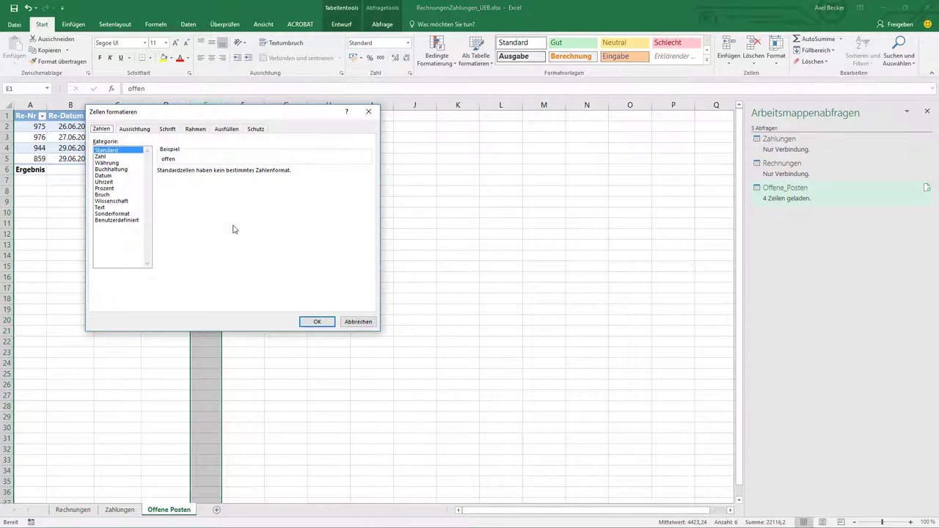
pyautogui.click(127, 163)
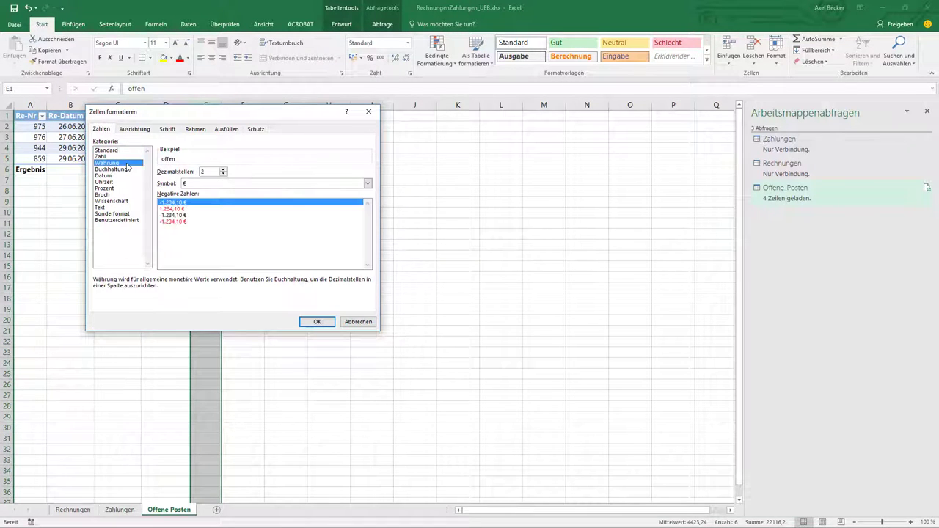
pyautogui.click(309, 325)
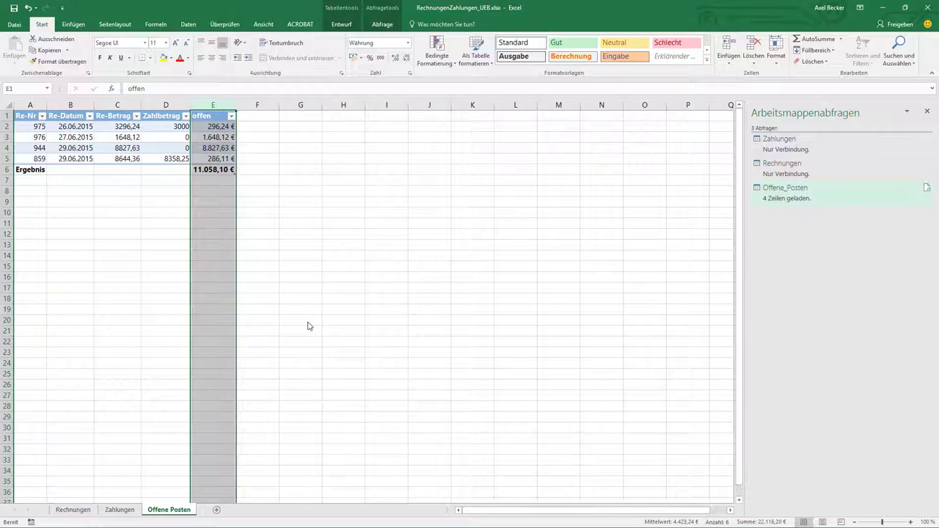